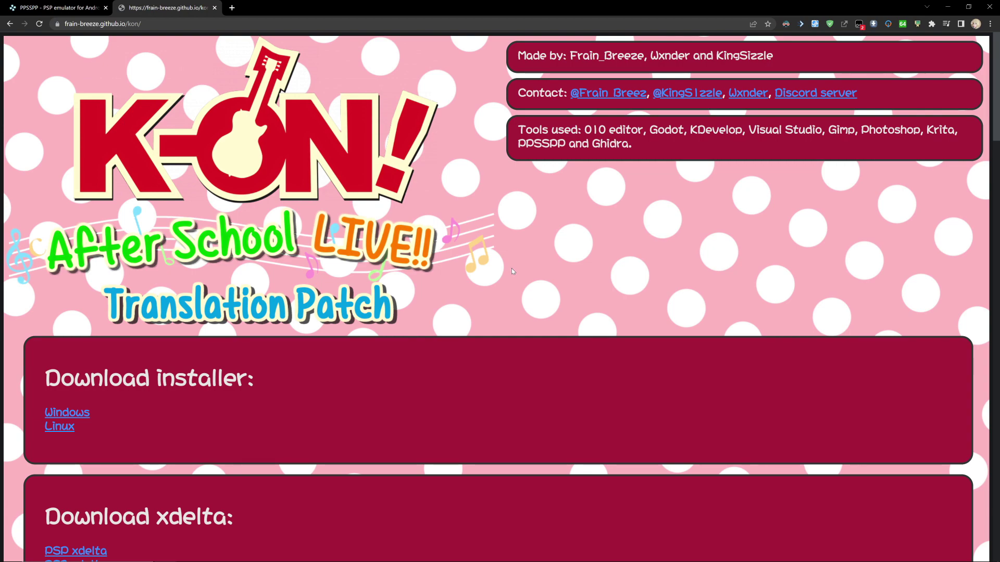
Switch from the translation patch web page to the K-On PSP folder in File Explorer and launch konen_installer_windows.exe.
{"action": "scroll", "coordinate": [438, 286], "scroll_direction": "down", "scroll_amount": 9}
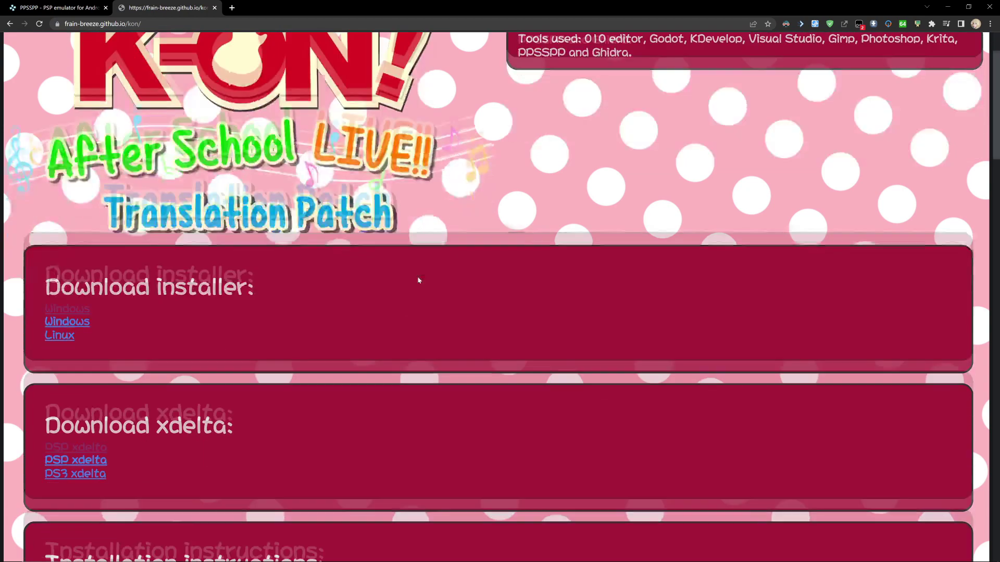
{"action": "scroll", "coordinate": [412, 276], "scroll_direction": "up", "scroll_amount": 7}
{"action": "scroll", "coordinate": [414, 277], "scroll_direction": "down", "scroll_amount": 2}
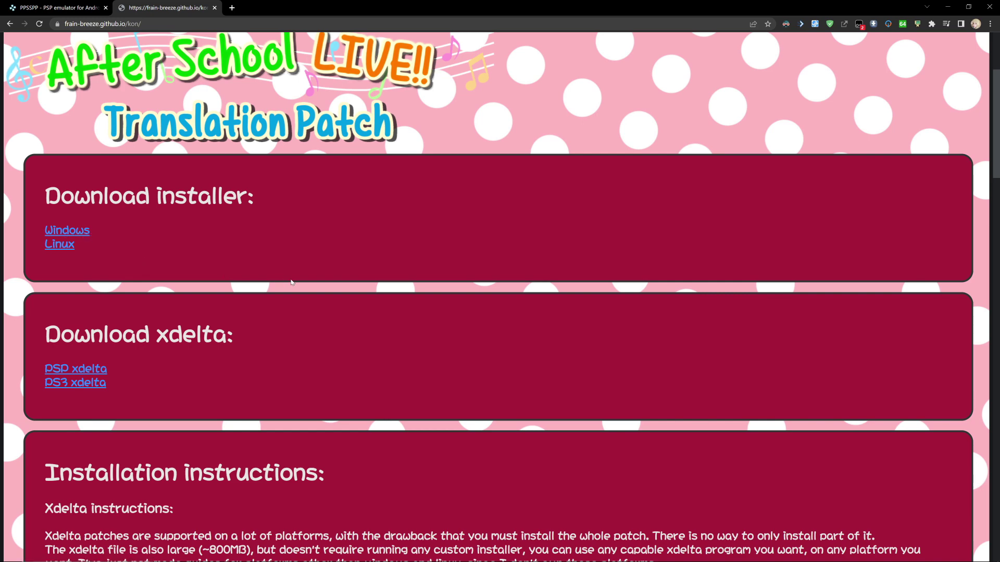
{"action": "key", "text": "alt+Tab"}
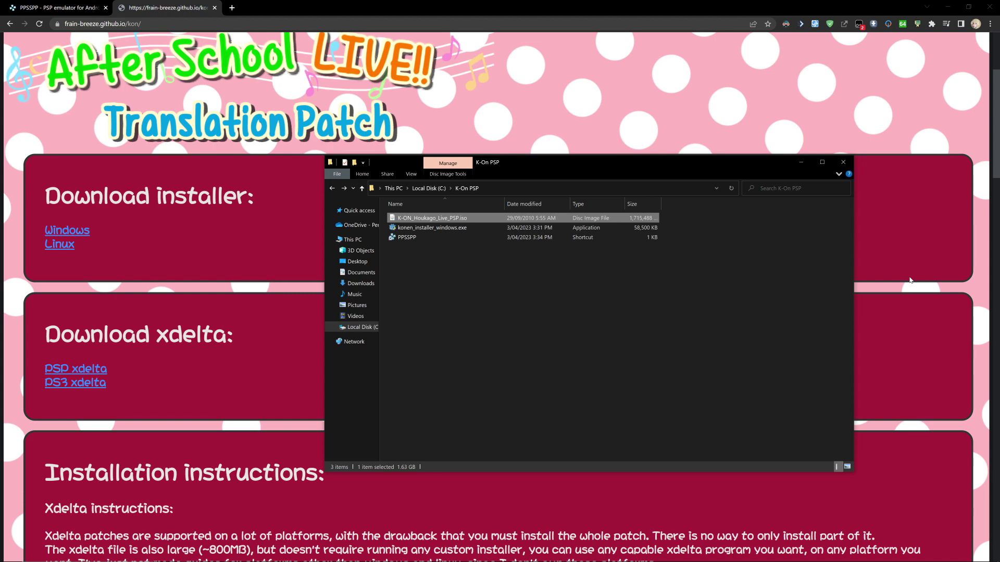
{"action": "key", "text": "Down"}
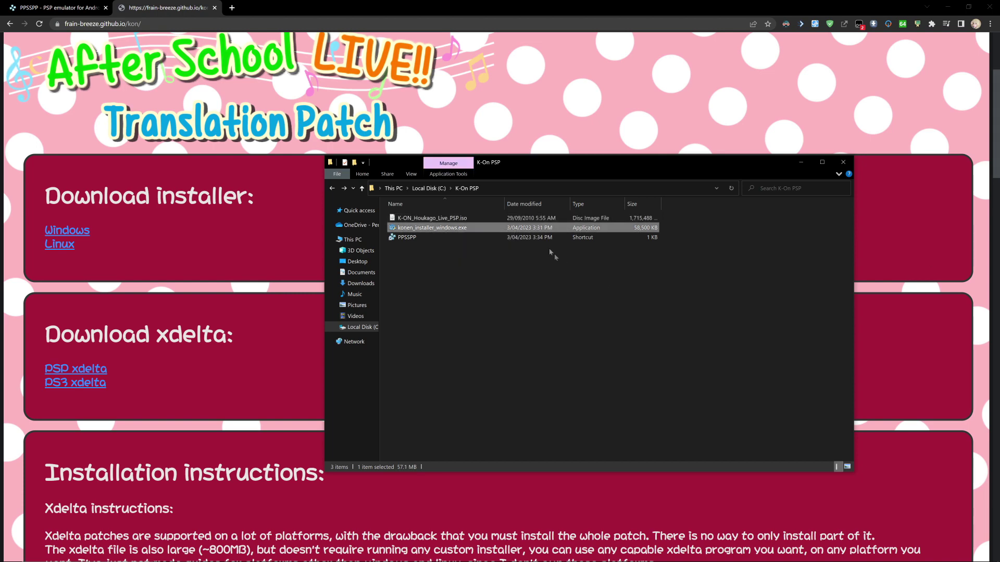
{"action": "left_click", "coordinate": [524, 221]}
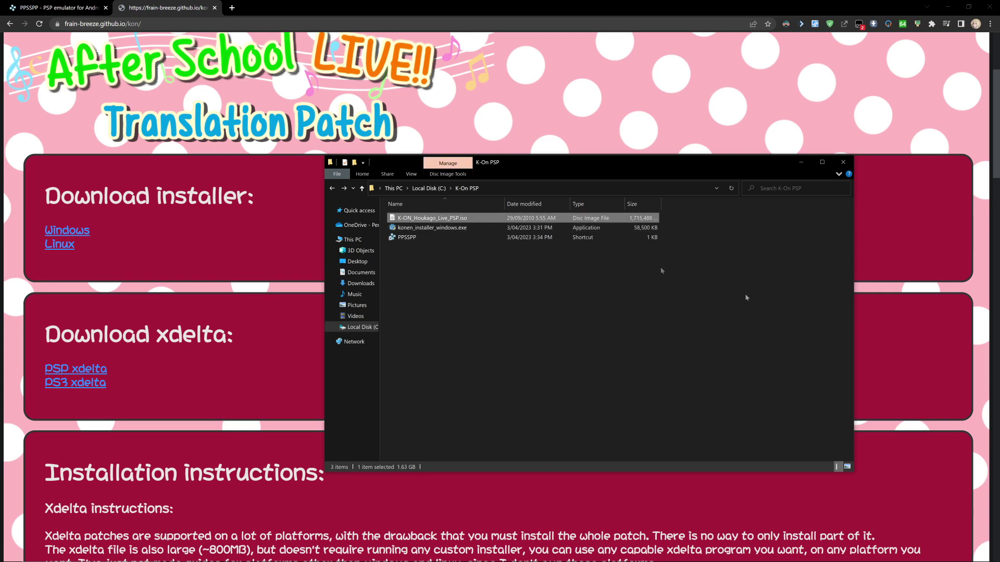
{"action": "left_click", "coordinate": [780, 310]}
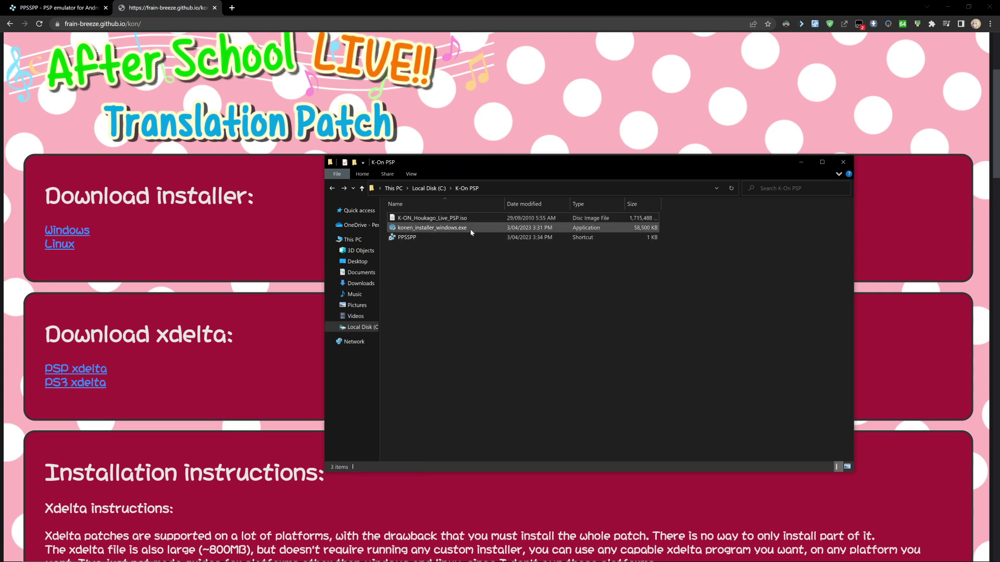
{"action": "double_click", "coordinate": [472, 229]}
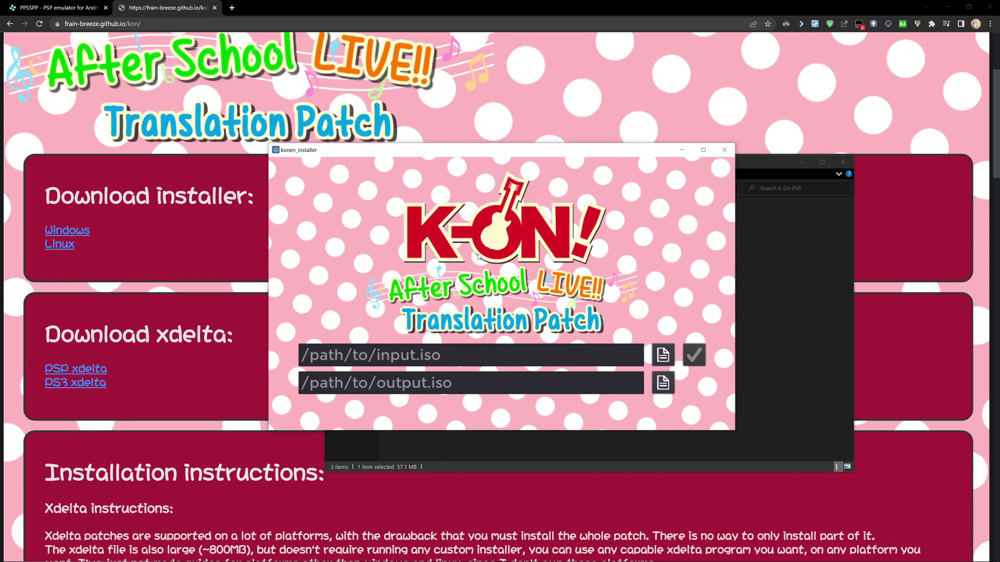
Set K-ON_Houkago_Live_PSP.iso as the input ISO and K-ON_Houkago_Live_Patched.iso in the same folder as the output, and confirm both paths.
{"action": "left_click", "coordinate": [662, 356]}
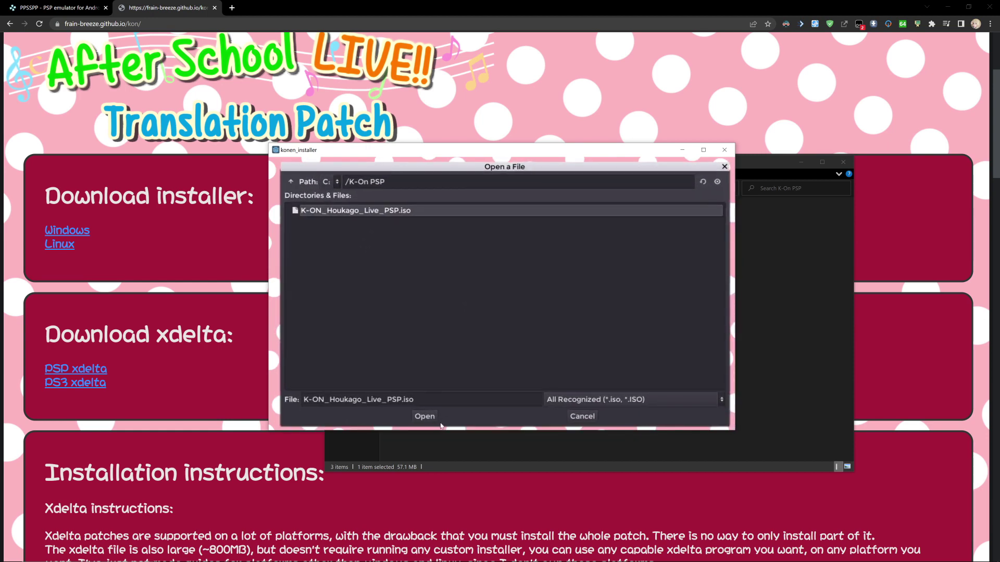
{"action": "left_click", "coordinate": [424, 416]}
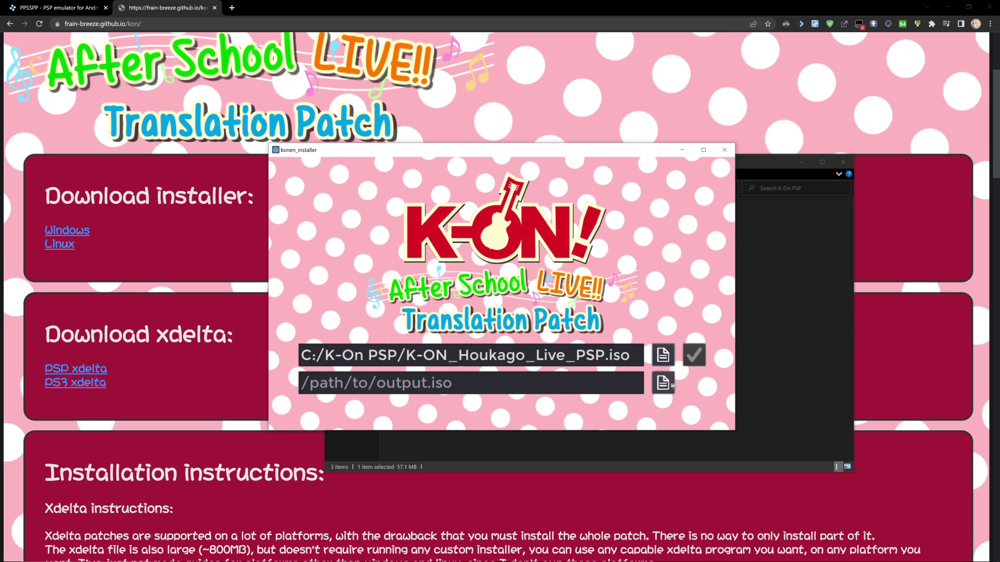
{"action": "left_click", "coordinate": [662, 385]}
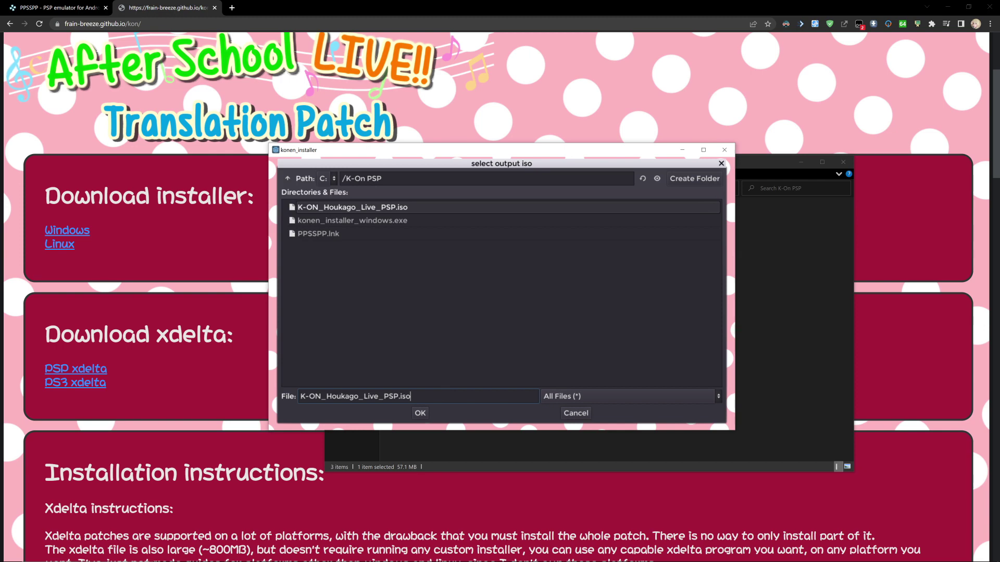
{"action": "mouse_move", "coordinate": [393, 397]}
{"action": "left_mouse_down"}
{"action": "mouse_move", "coordinate": [367, 397]}
{"action": "mouse_move", "coordinate": [384, 397]}
{"action": "left_mouse_up"}
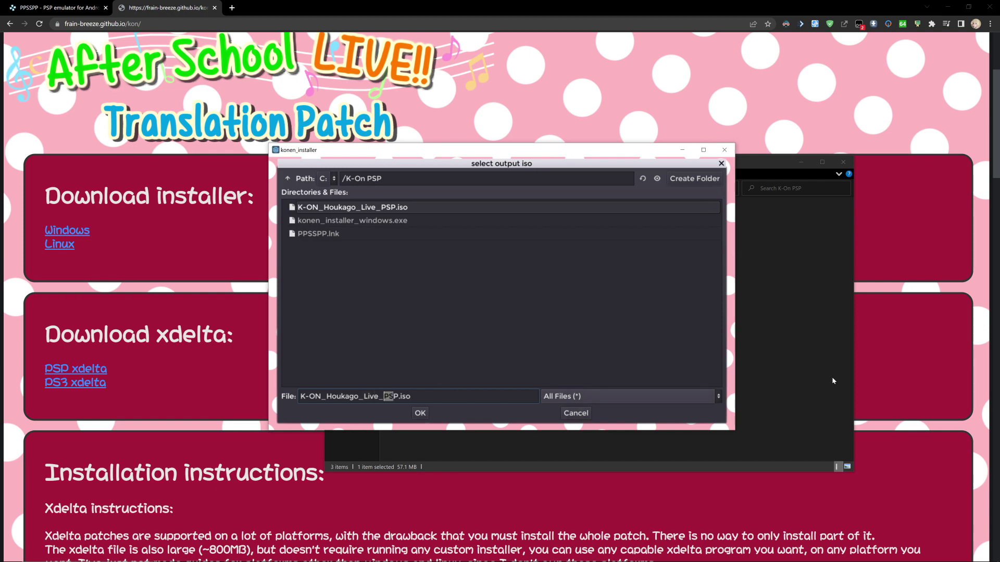
{"action": "key", "text": "Delete"}
{"action": "key", "text": "Delete"}
{"action": "key", "text": "Delete"}
{"action": "type", "text": "Patched."}
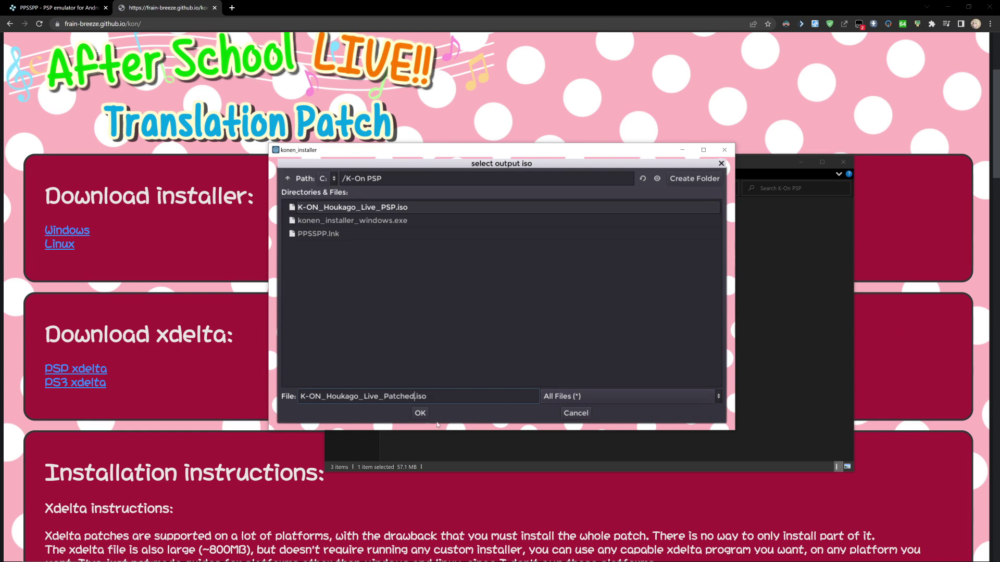
{"action": "left_click", "coordinate": [419, 413]}
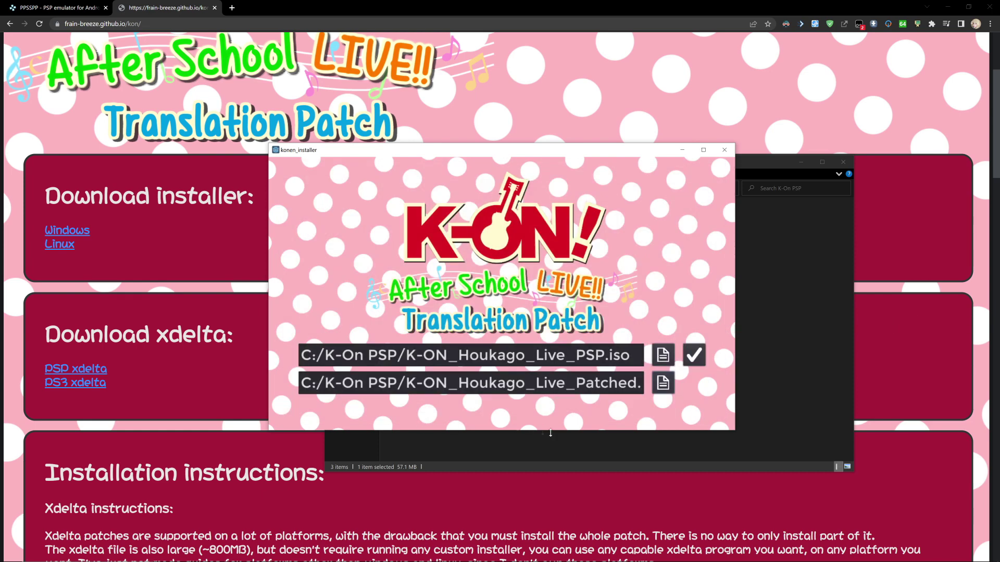
{"action": "left_click", "coordinate": [697, 361]}
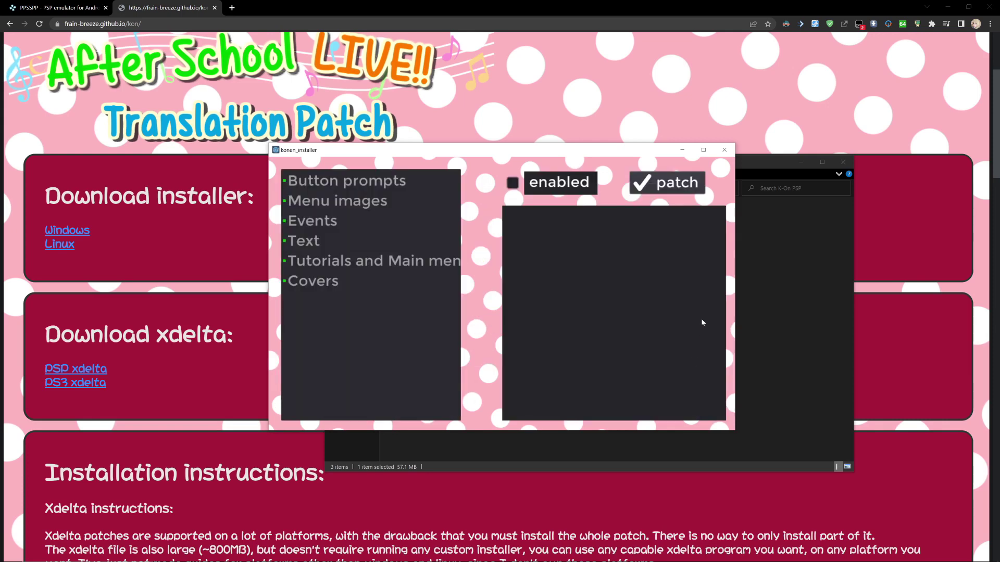
Review the descriptions of the patch components from Button prompts to Covers and start patching with all of them enabled.
{"action": "left_click", "coordinate": [326, 186]}
{"action": "left_click", "coordinate": [336, 203]}
{"action": "left_click", "coordinate": [339, 223]}
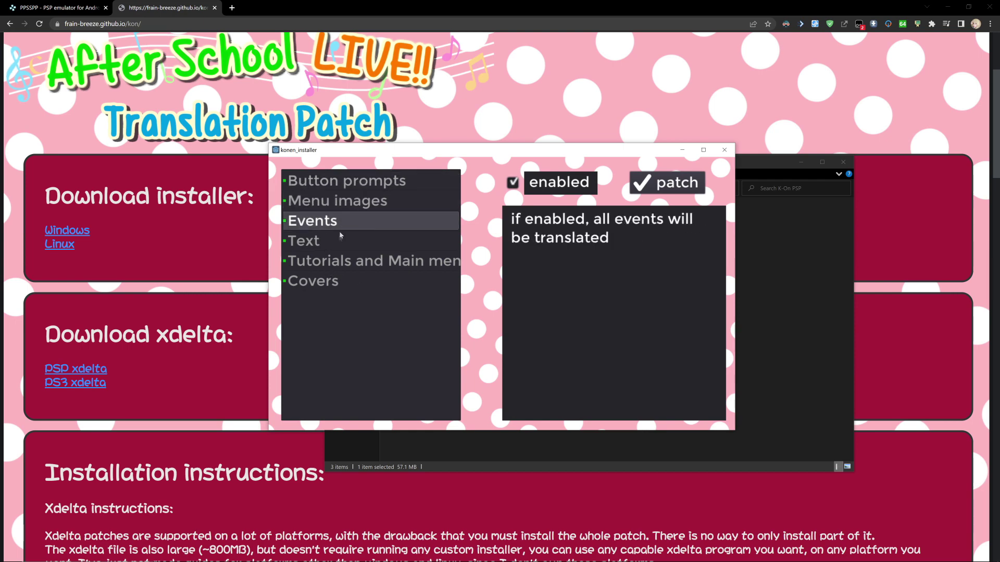
{"action": "left_click", "coordinate": [342, 242]}
{"action": "left_click", "coordinate": [345, 283]}
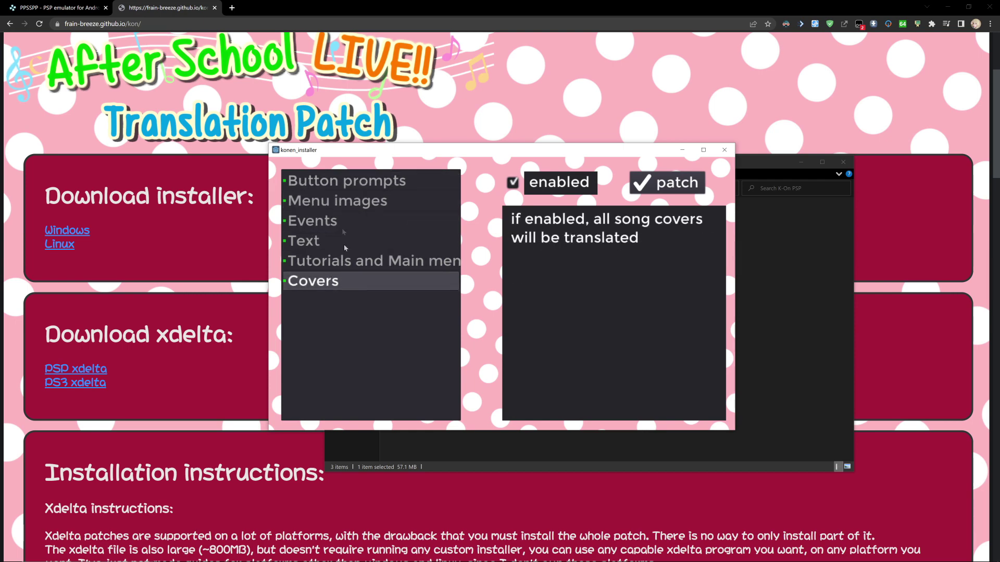
{"action": "left_click", "coordinate": [339, 224]}
{"action": "left_click", "coordinate": [338, 185]}
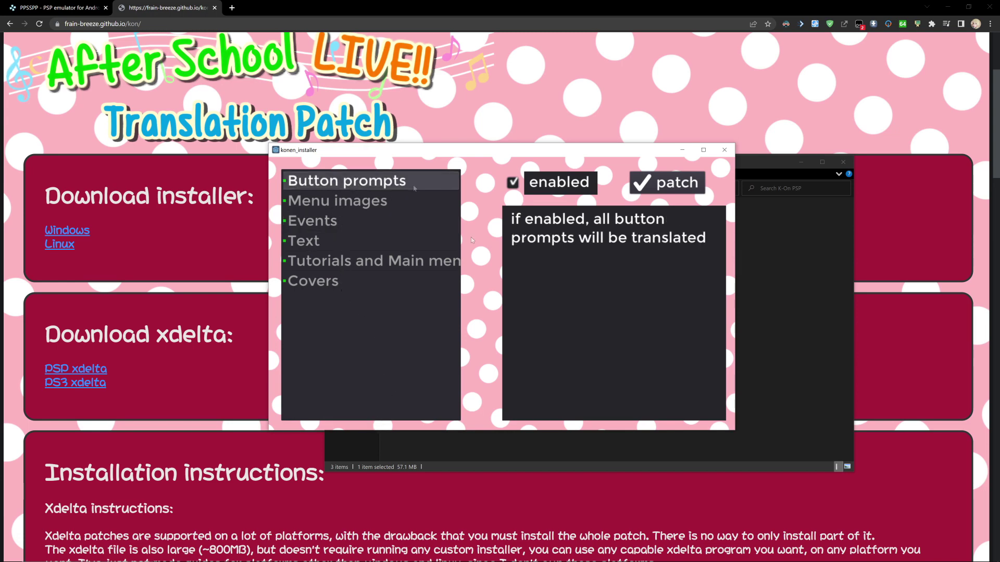
{"action": "left_click", "coordinate": [349, 201]}
{"action": "left_click", "coordinate": [341, 224]}
{"action": "left_click", "coordinate": [343, 243]}
{"action": "left_click", "coordinate": [345, 263]}
{"action": "left_click", "coordinate": [344, 282]}
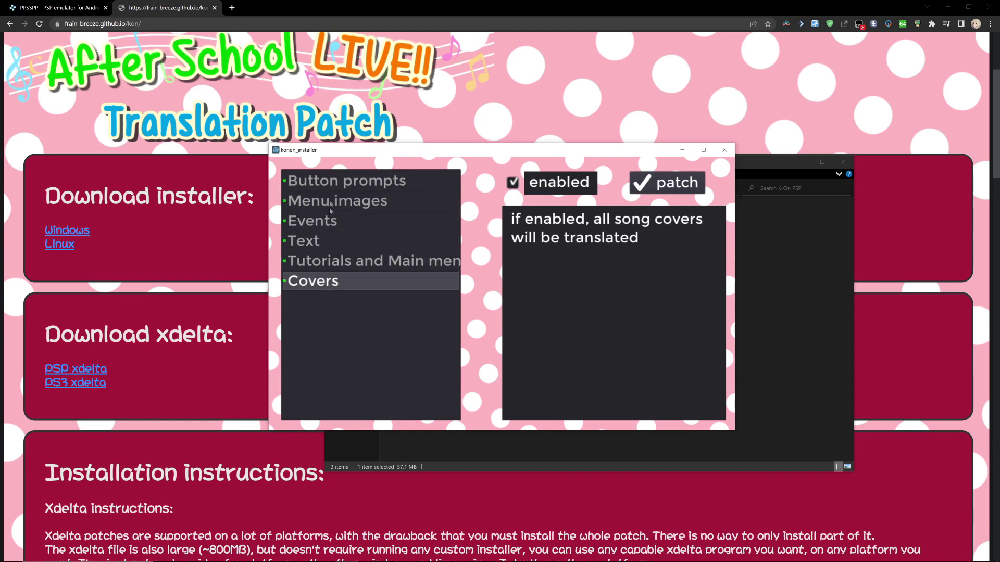
{"action": "left_click", "coordinate": [356, 181]}
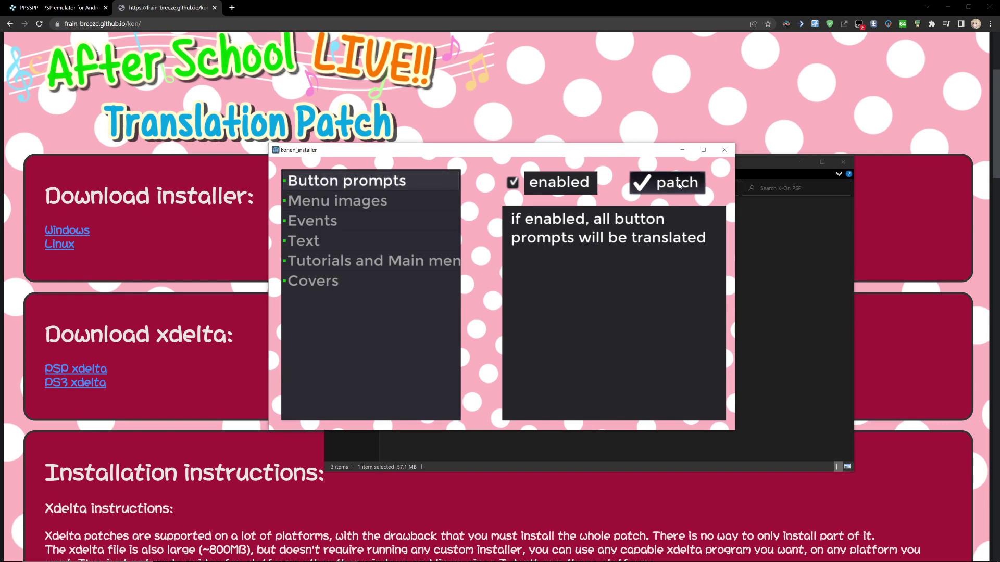
{"action": "left_click", "coordinate": [679, 185]}
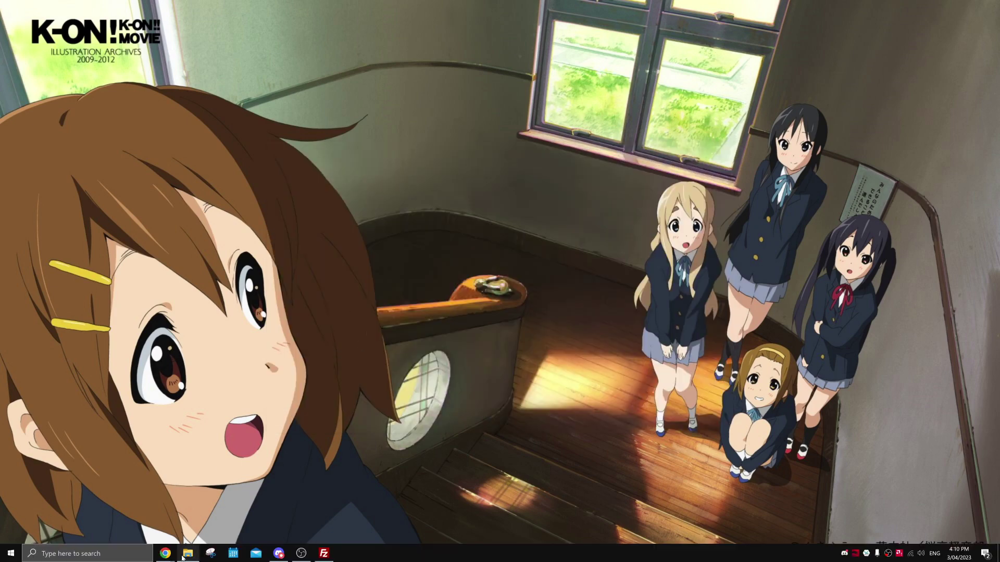
Reopen the K-On PSP folder, launch PPSSPP from its shortcut and view the emulator's graphics settings.
{"action": "left_click", "coordinate": [185, 554]}
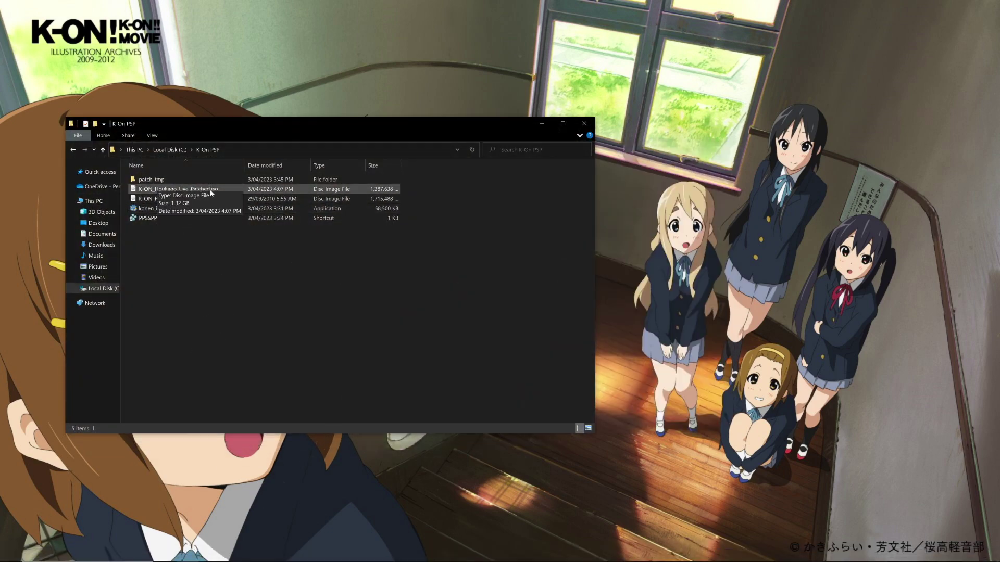
{"action": "left_click", "coordinate": [547, 127]}
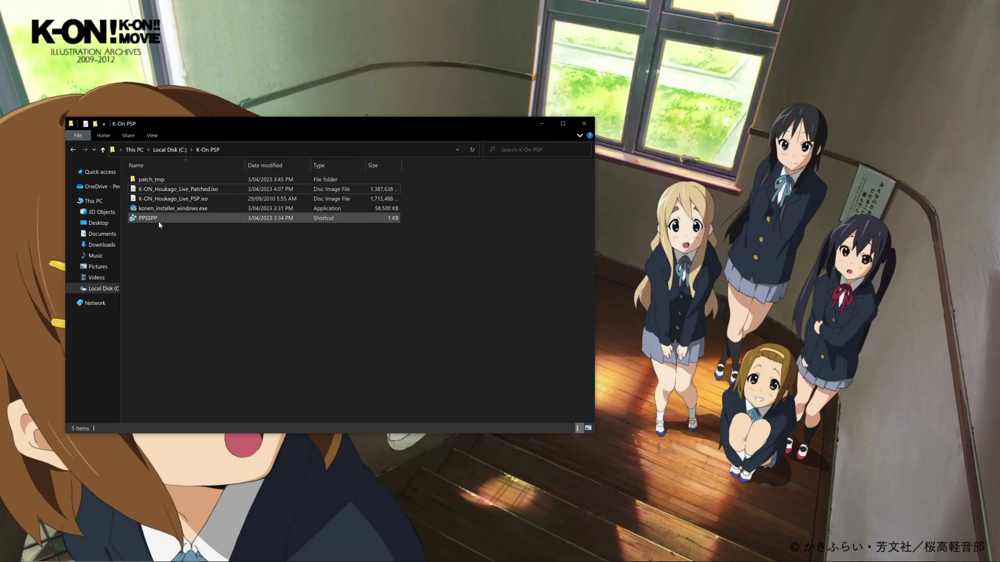
{"action": "double_click", "coordinate": [158, 222]}
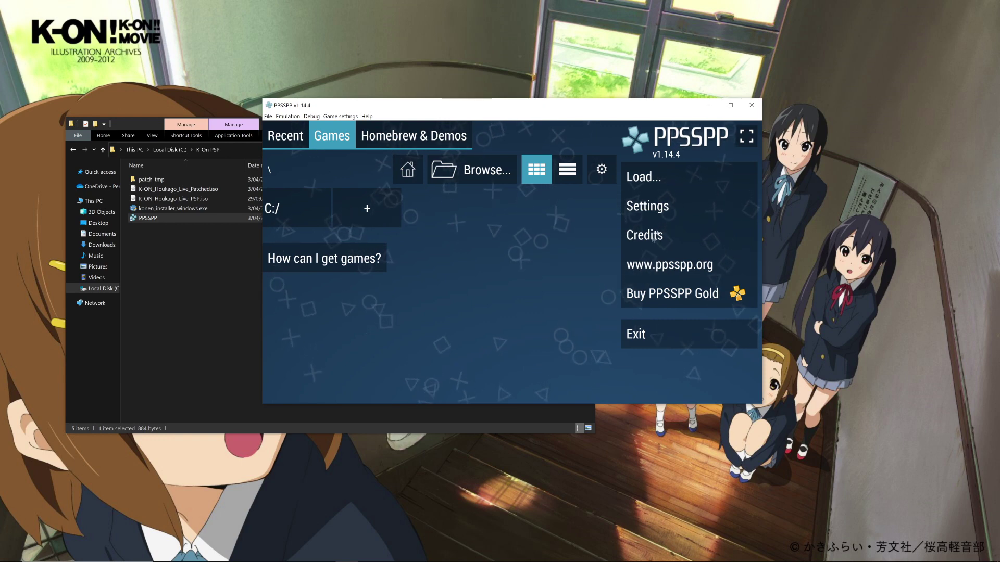
{"action": "left_click", "coordinate": [651, 206]}
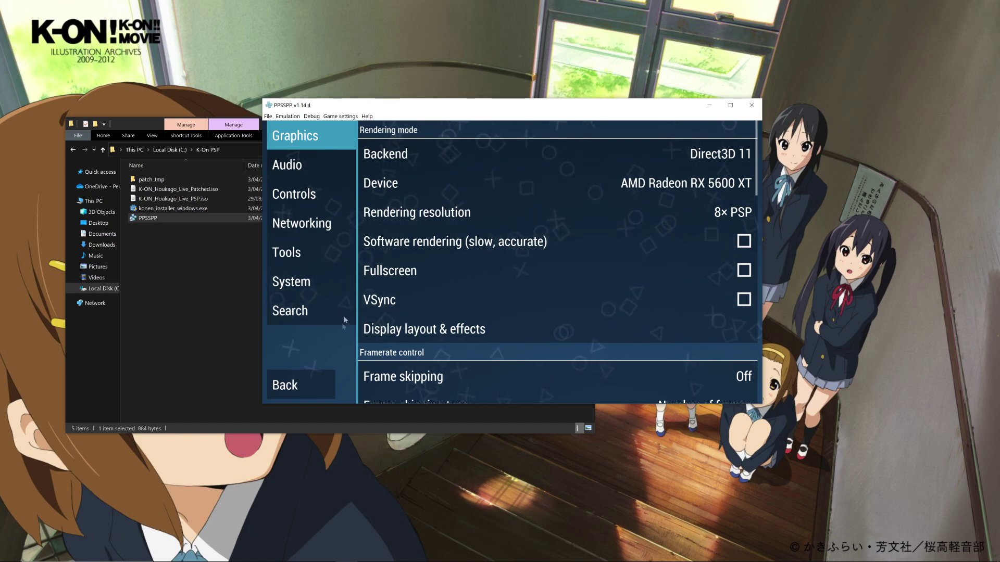
{"action": "left_click", "coordinate": [319, 379]}
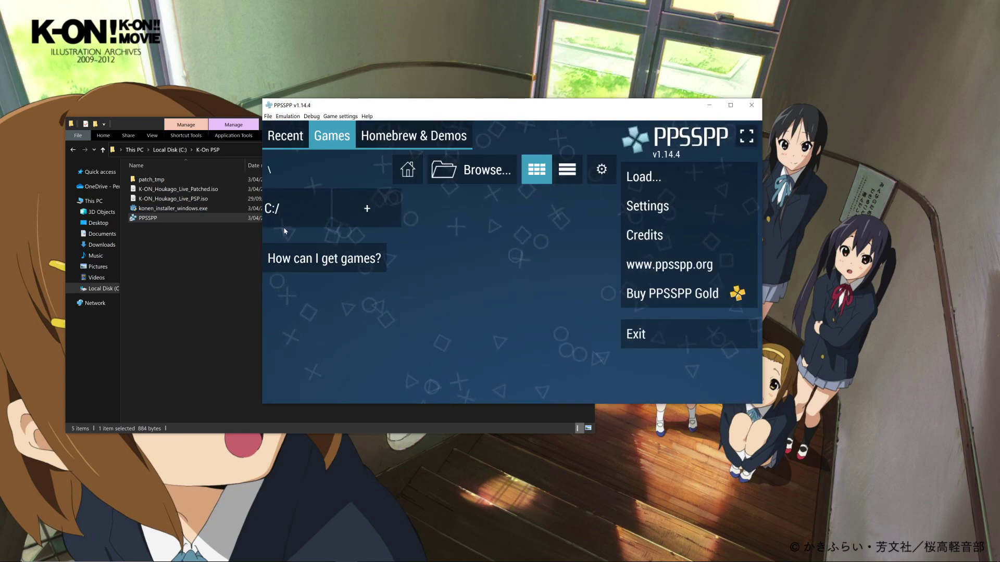
Set the games browser to the K-On PSP folder on Local Disk (C:).
{"action": "left_click", "coordinate": [468, 178]}
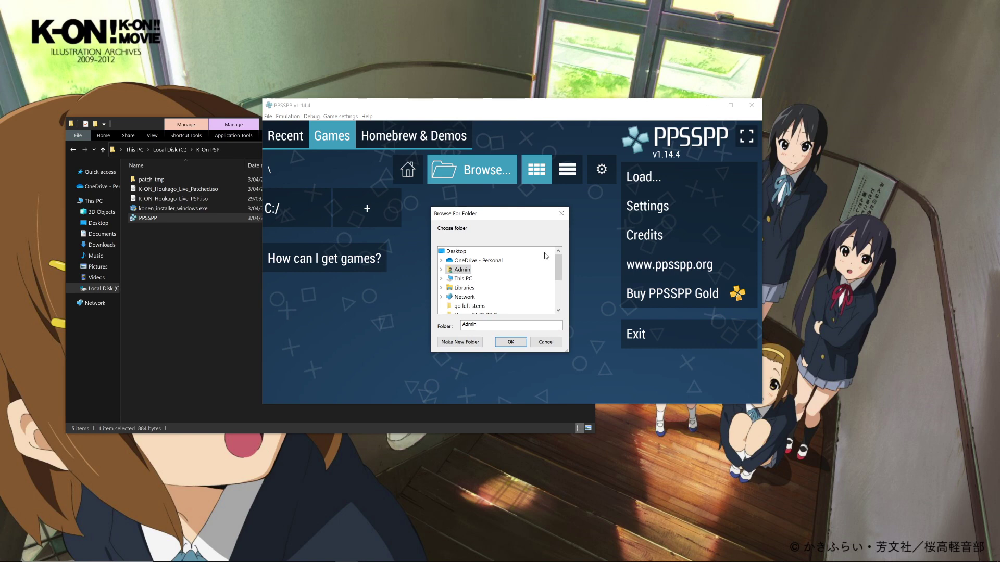
{"action": "left_click", "coordinate": [442, 280]}
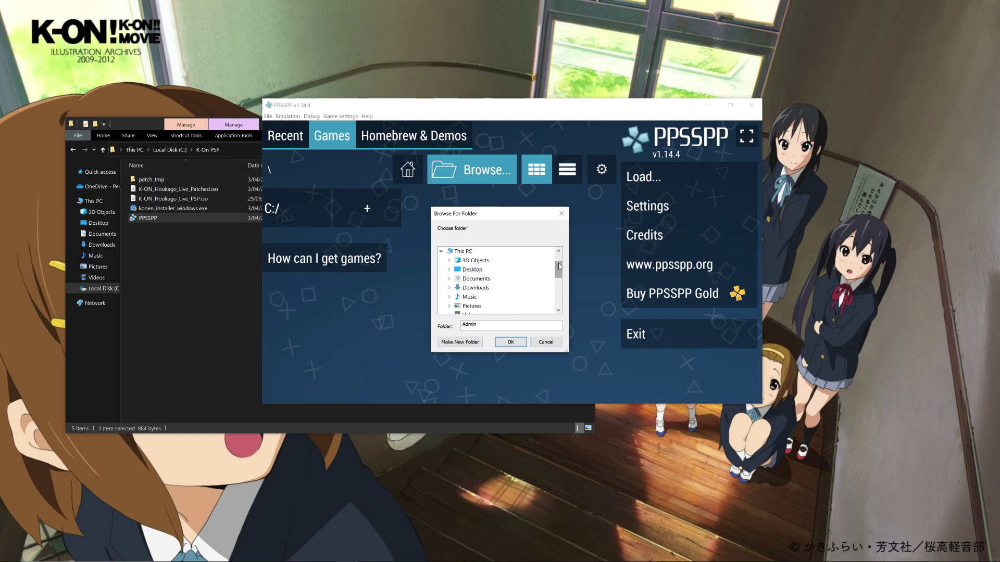
{"action": "left_click_drag", "start_coordinate": [558, 263], "coordinate": [557, 272]}
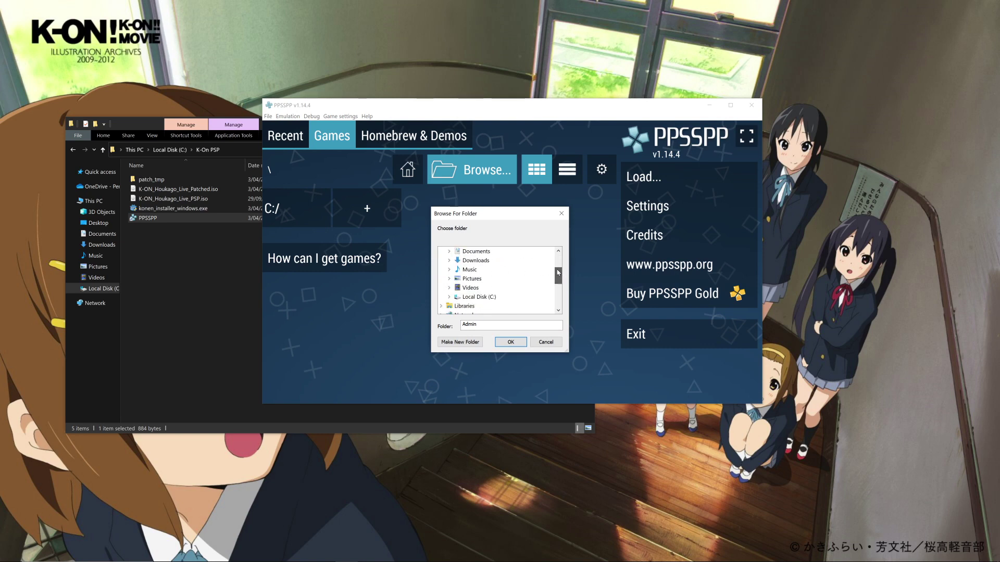
{"action": "left_click", "coordinate": [448, 298]}
{"action": "left_click_drag", "start_coordinate": [561, 270], "coordinate": [562, 275]}
{"action": "left_click", "coordinate": [466, 289]}
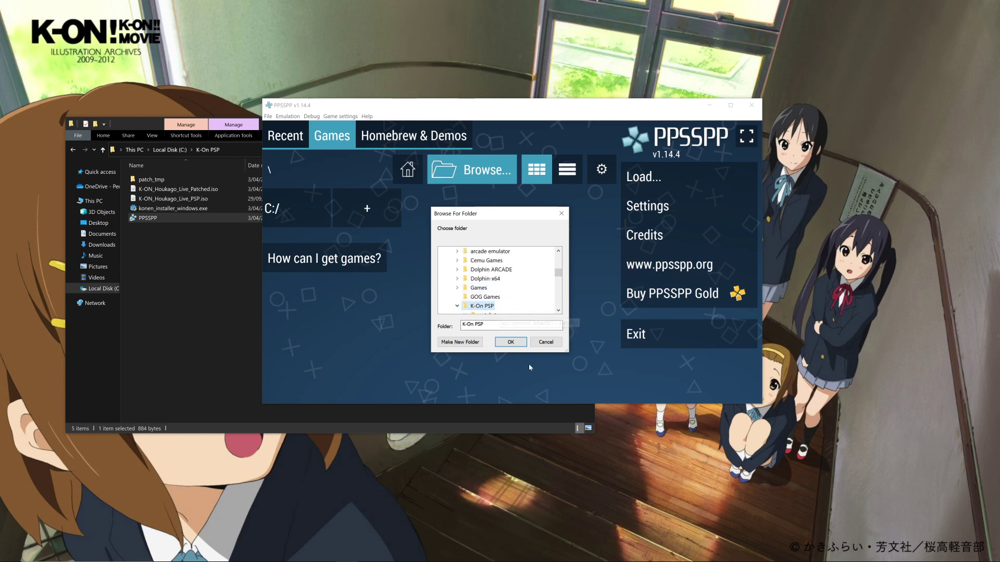
{"action": "left_click", "coordinate": [517, 343]}
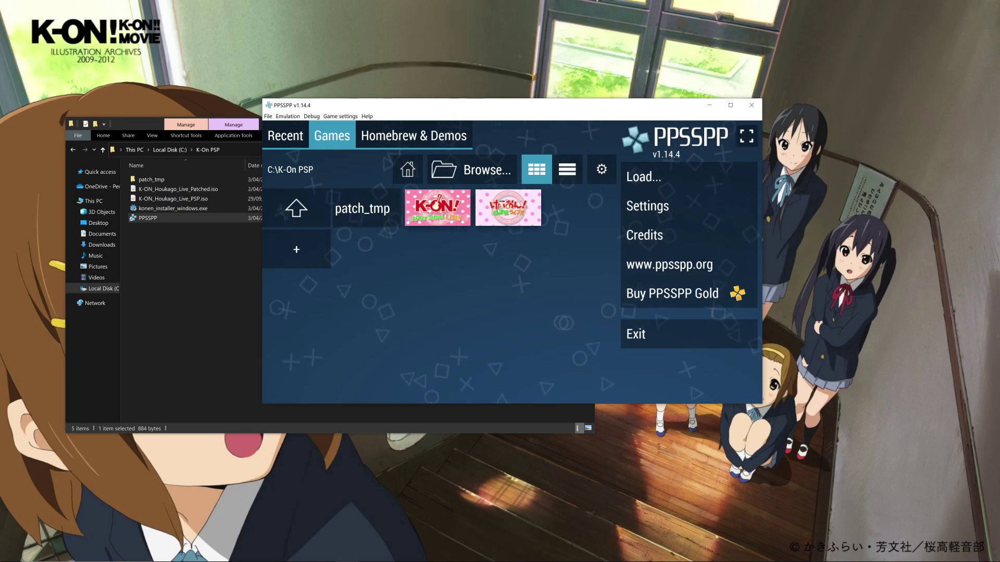
Launch the patched K-ON! game in a maximized window and advance past the title screen into creating new save data.
{"action": "left_click", "coordinate": [430, 215]}
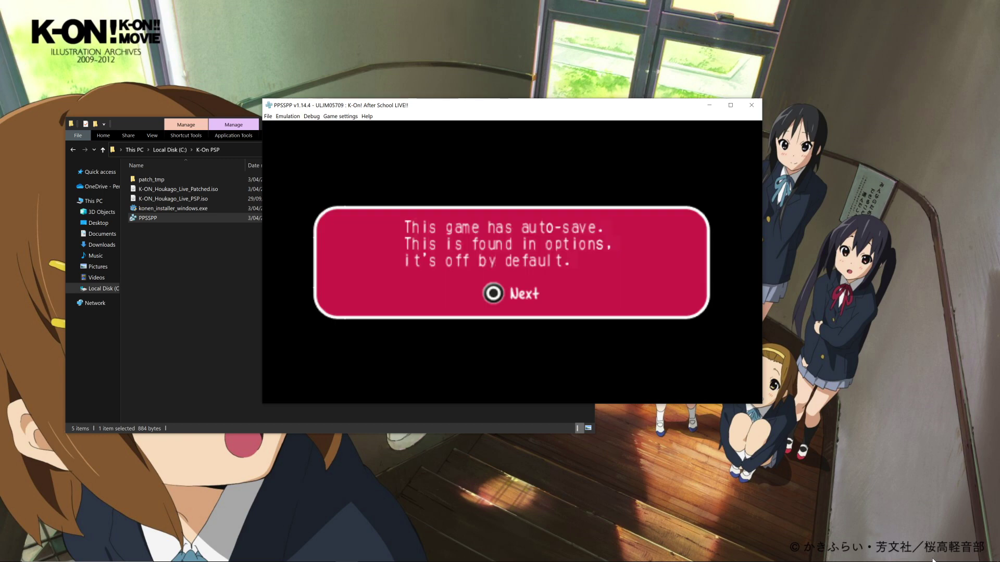
{"action": "key", "text": "x"}
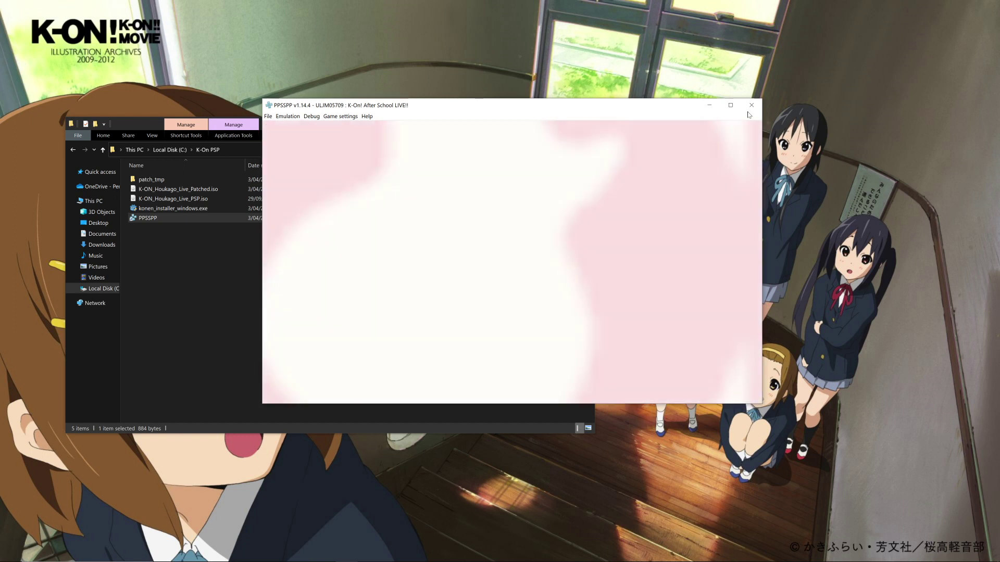
{"action": "left_click", "coordinate": [731, 104]}
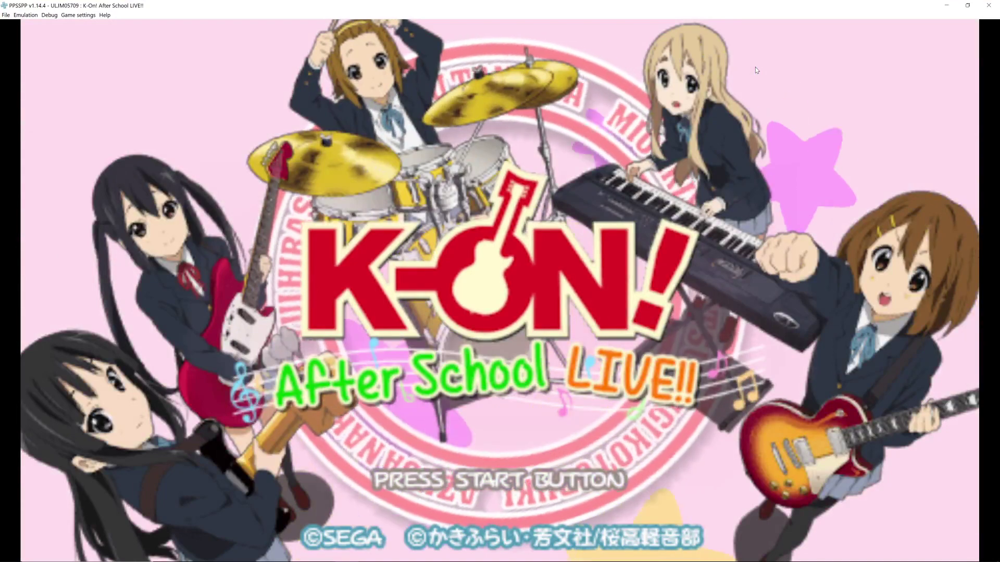
{"action": "key", "text": "space"}
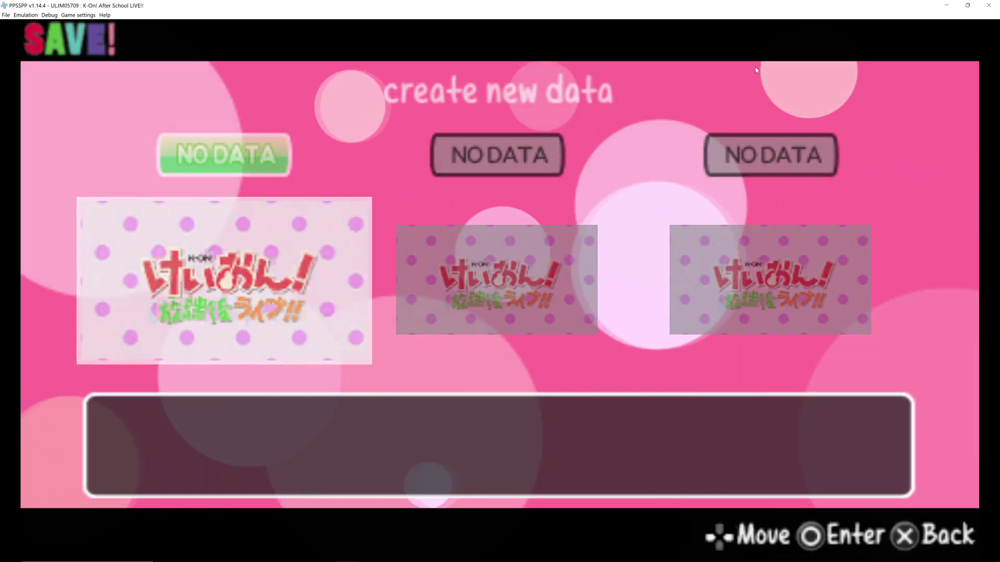
{"action": "key", "text": "x"}
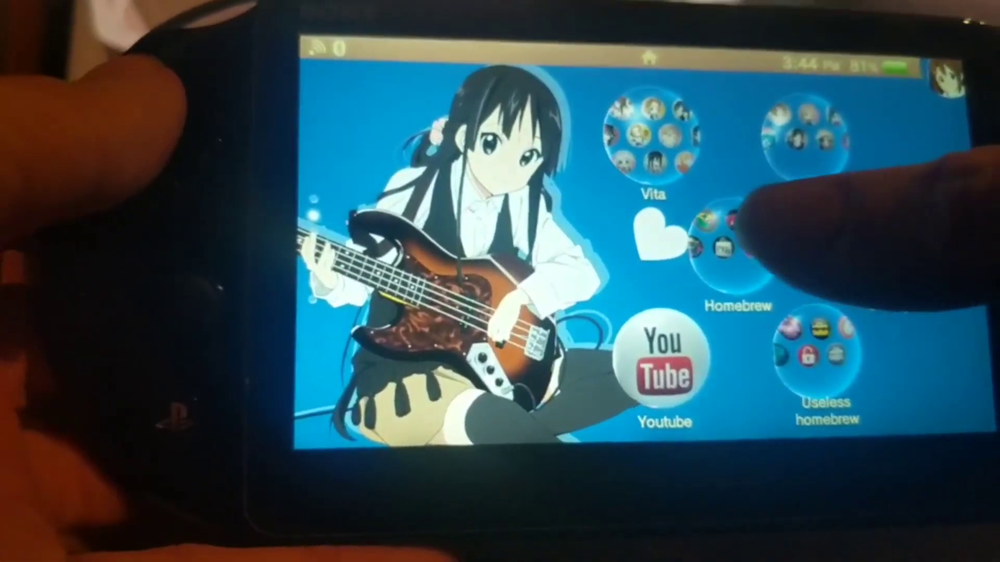
Open VitaShell from the PS Vita's Homebrew folder and start its FTP server.
{"action": "left_click", "coordinate": [719, 261]}
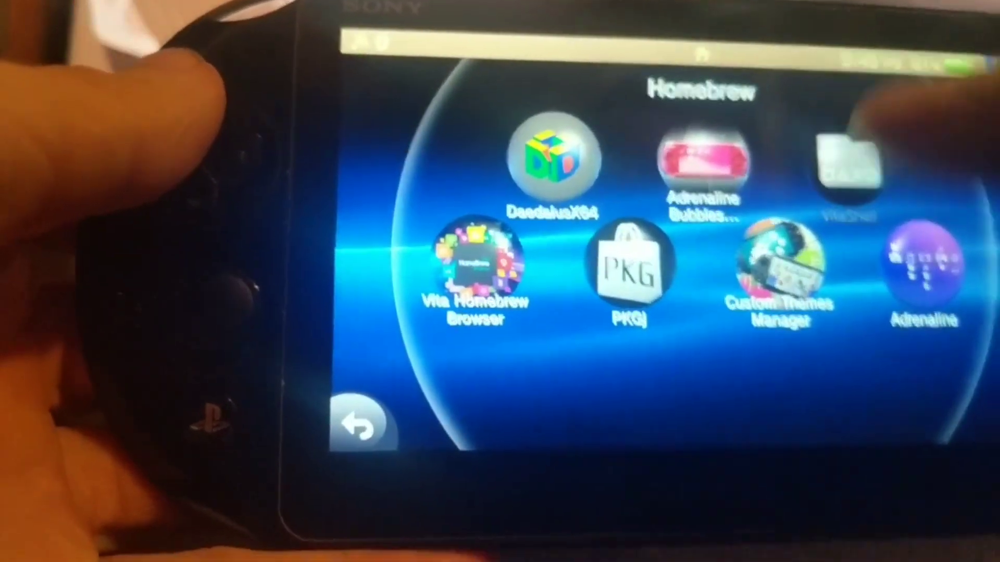
{"action": "left_click", "coordinate": [840, 172]}
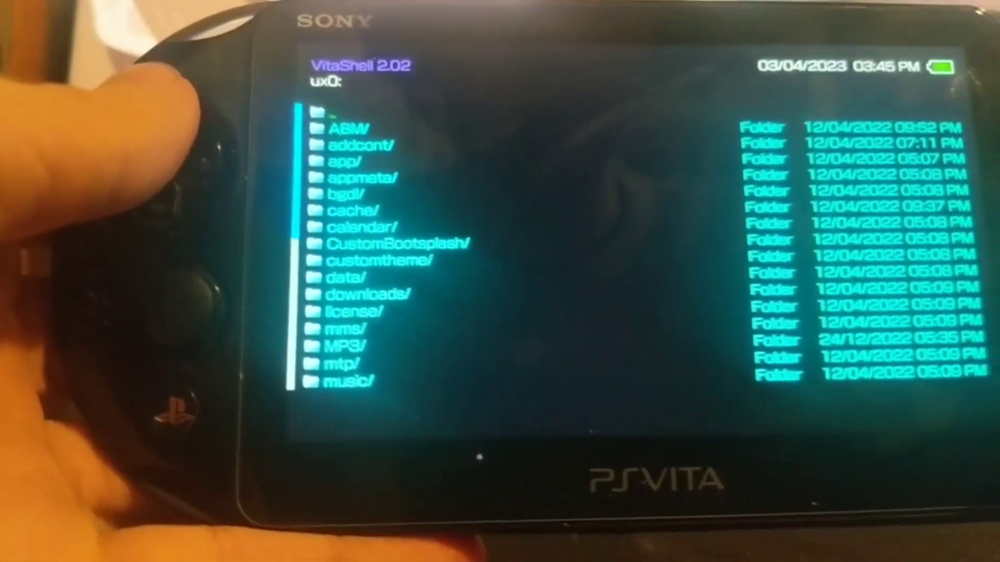
{"action": "key", "text": "Select"}
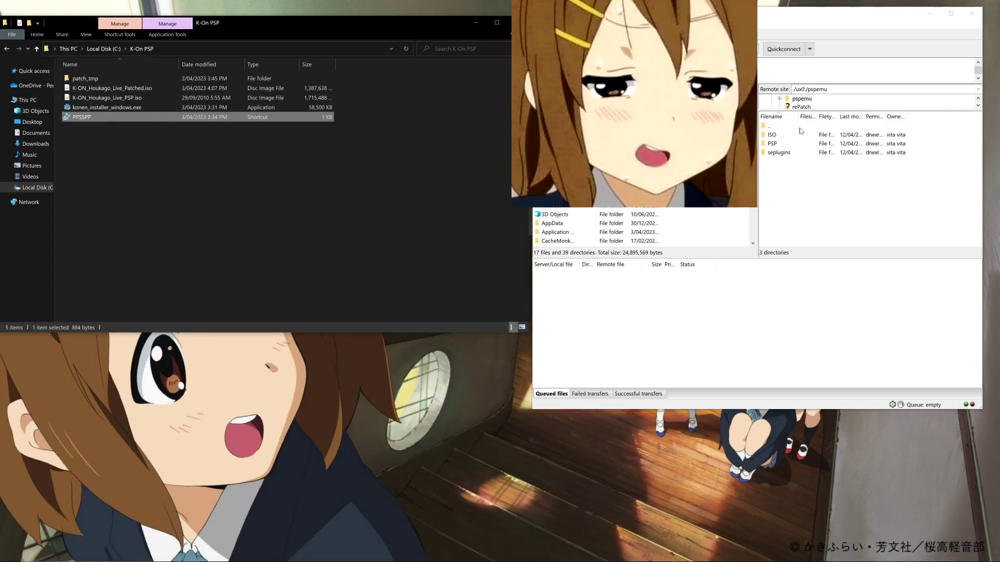
Switch to the FTP client on the PC and move the remote site up from ux0:/pspemu to the root directory.
{"action": "double_click", "coordinate": [801, 130]}
{"action": "scroll", "coordinate": [866, 190], "scroll_direction": "up", "scroll_amount": 3}
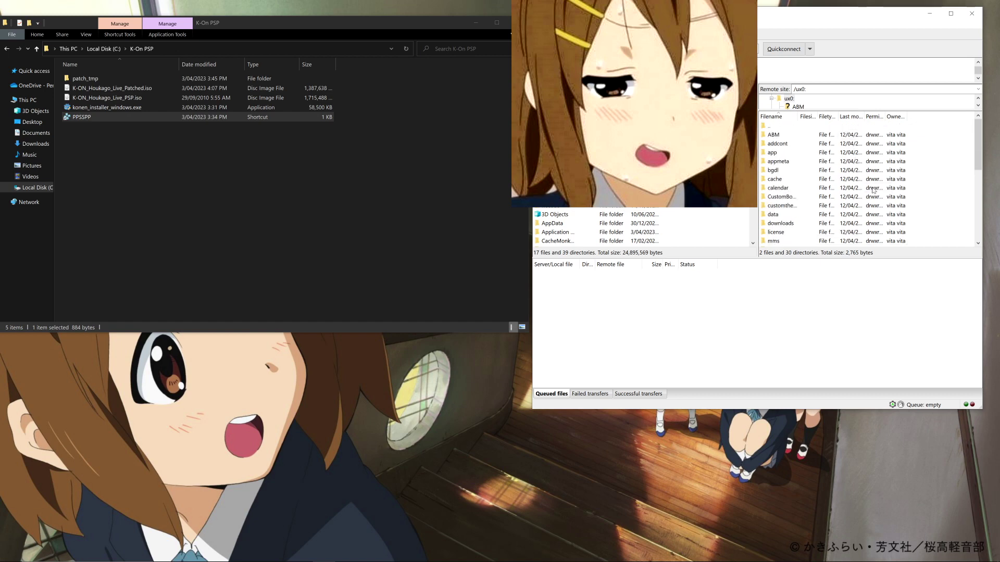
{"action": "double_click", "coordinate": [787, 127]}
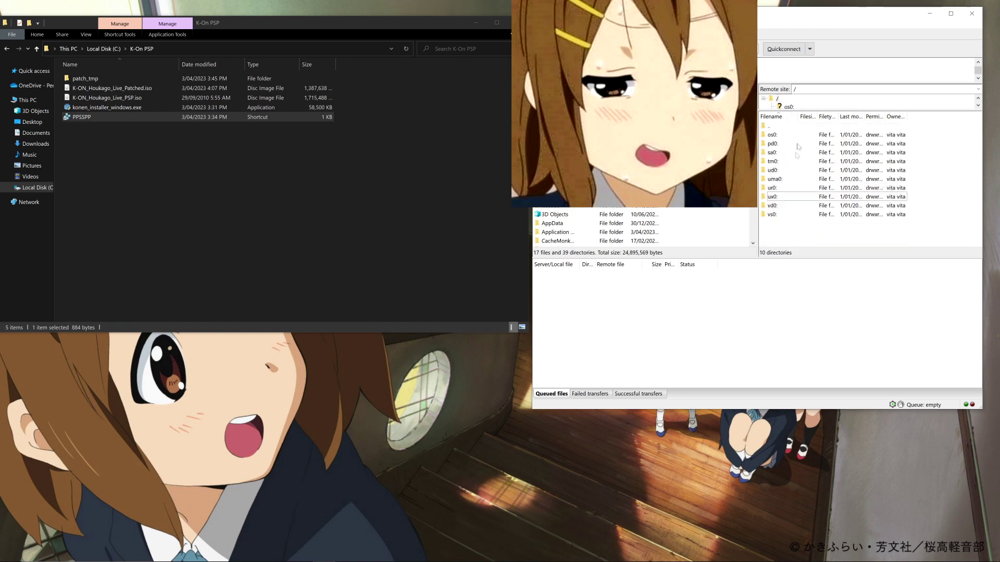
Open ux0:/pspemu/ISO on the remote site and upload K-ON_Houkago_Live_Patched.iso from the K-On PSP folder into it.
{"action": "left_click", "coordinate": [775, 198]}
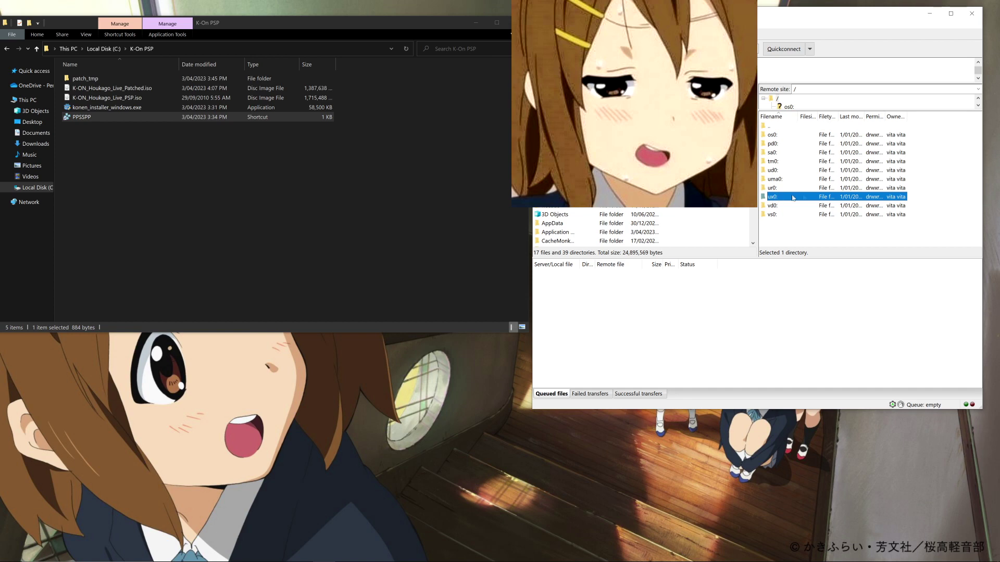
{"action": "double_click", "coordinate": [832, 201]}
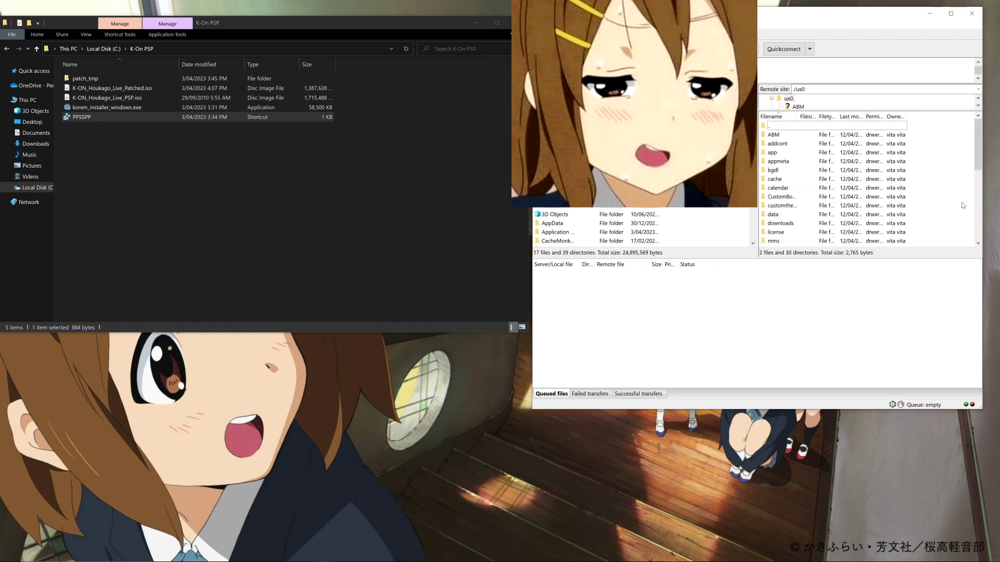
{"action": "scroll", "coordinate": [972, 180], "scroll_direction": "down", "scroll_amount": 6}
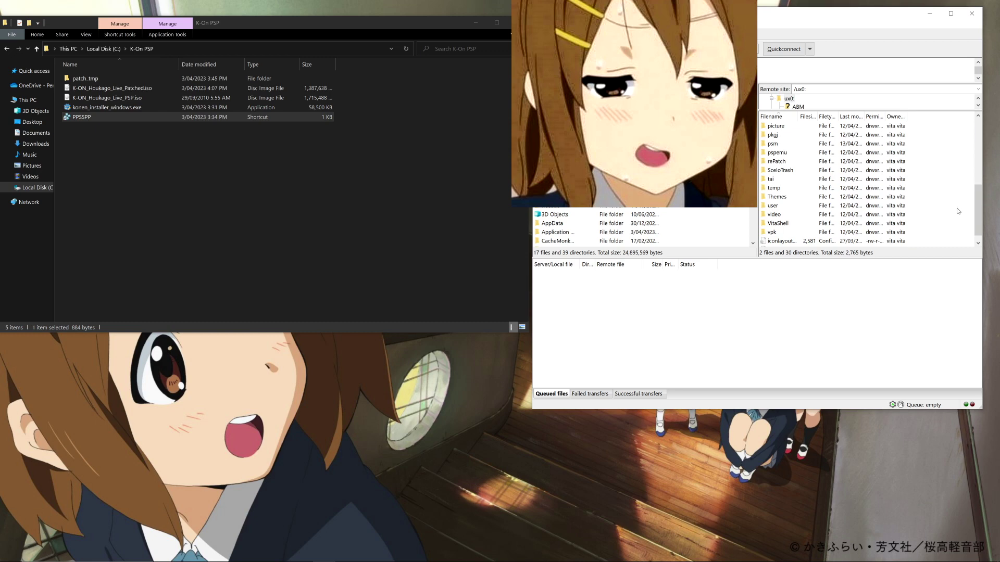
{"action": "left_click", "coordinate": [790, 154]}
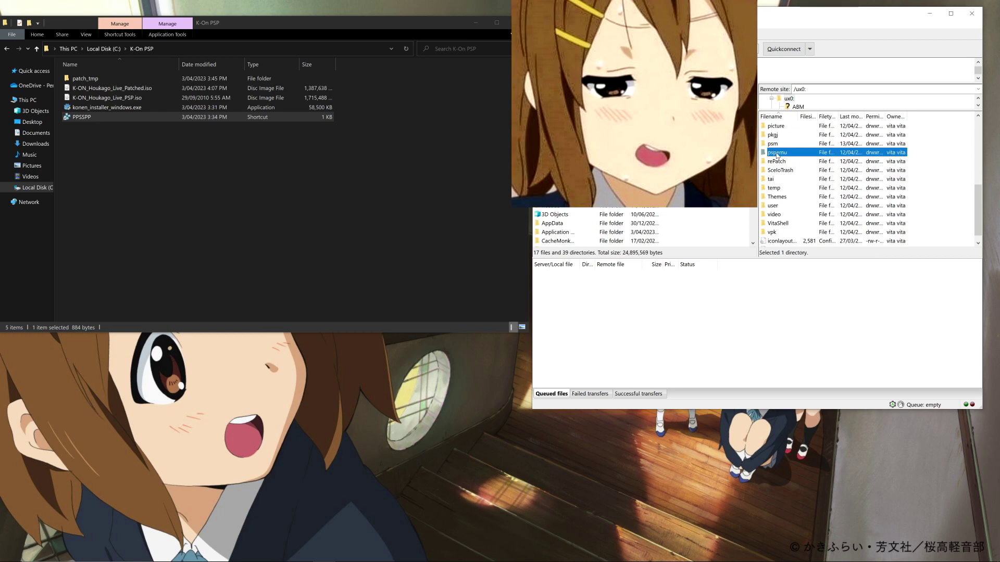
{"action": "double_click", "coordinate": [776, 153]}
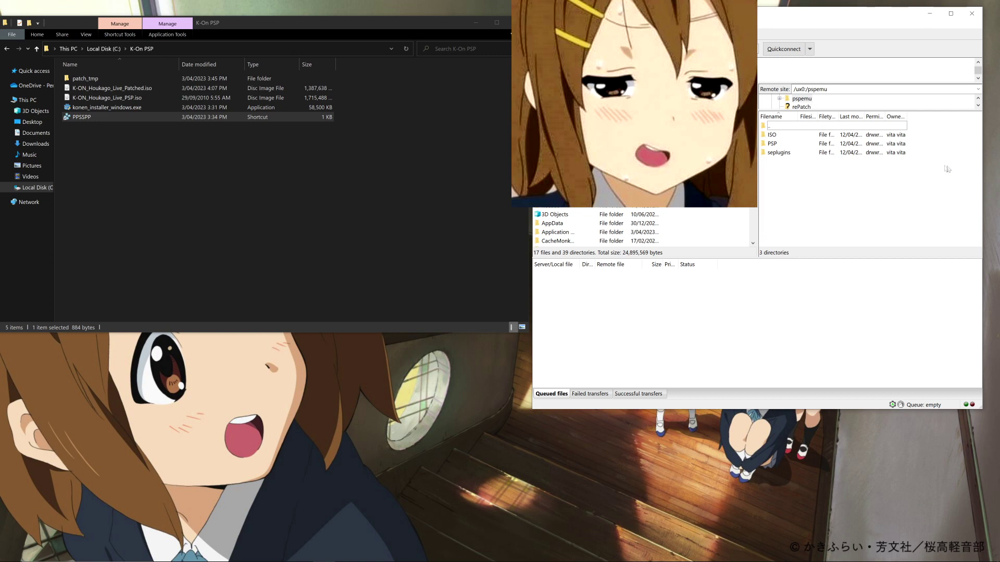
{"action": "double_click", "coordinate": [816, 135]}
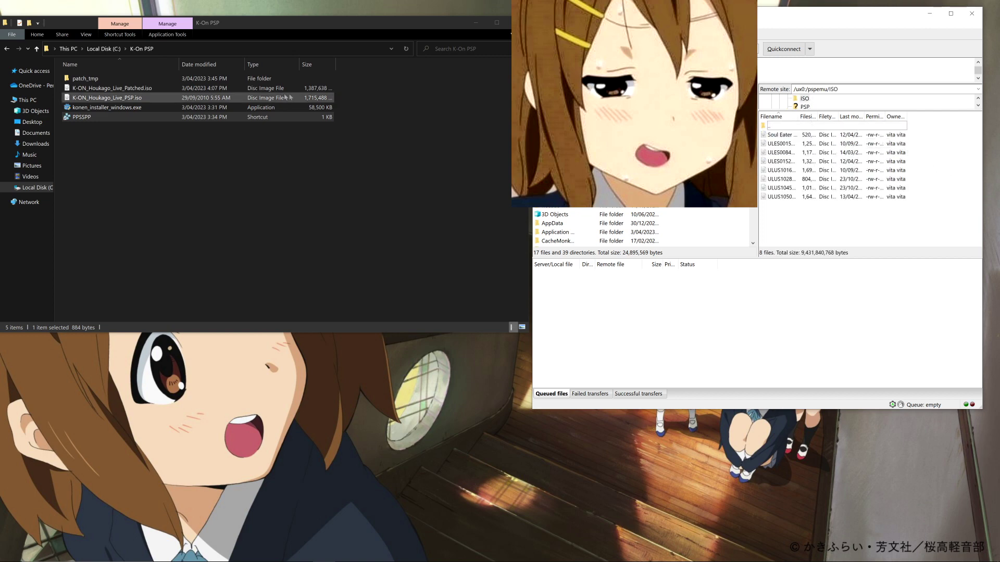
{"action": "left_click", "coordinate": [223, 87]}
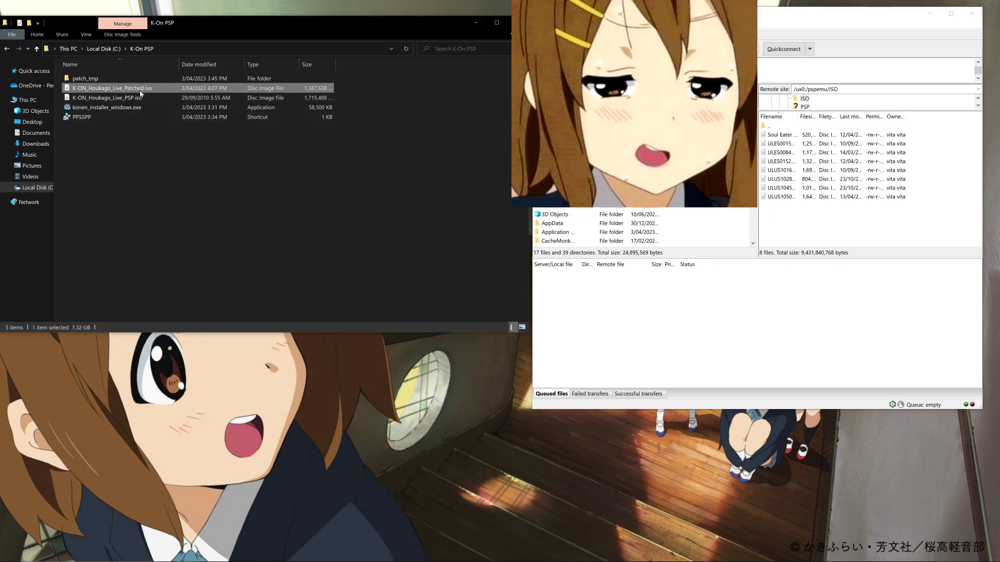
{"action": "left_click_drag", "start_coordinate": [140, 93], "coordinate": [819, 218]}
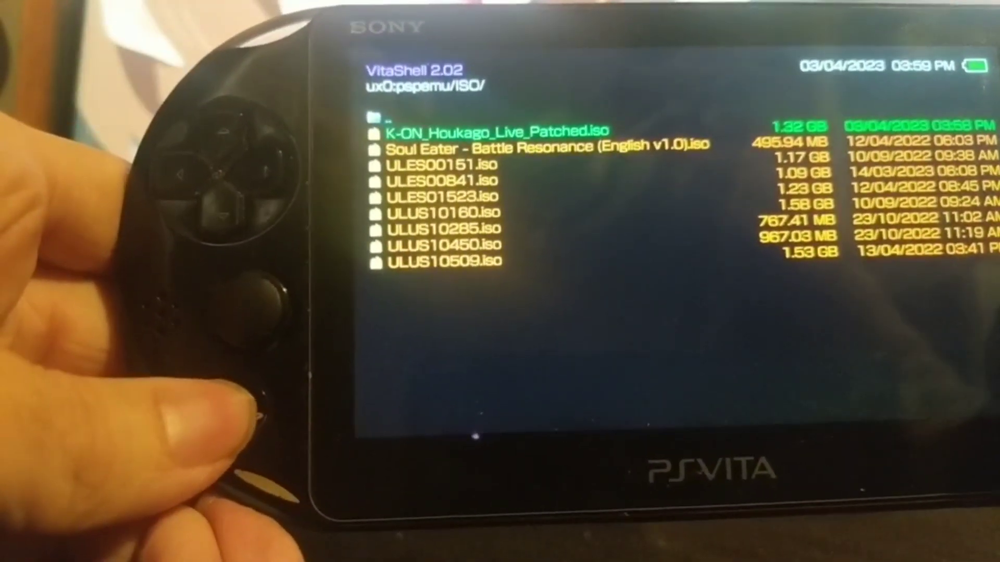
Leave VitaShell for the PS Vita home screen and start Adrenaline from the Homebrew folder.
{"action": "key", "text": "super"}
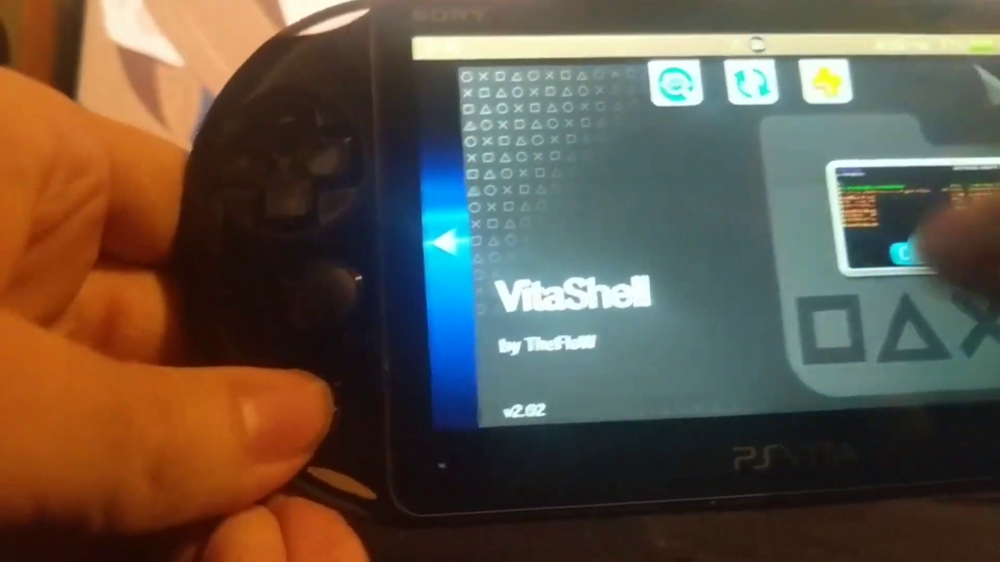
{"action": "key", "text": "super"}
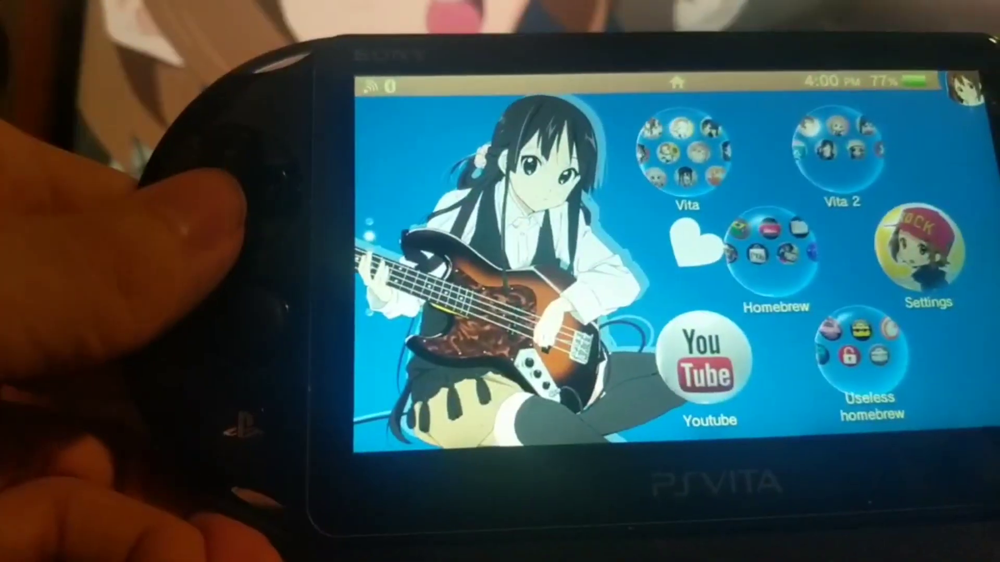
{"action": "key", "text": "Return"}
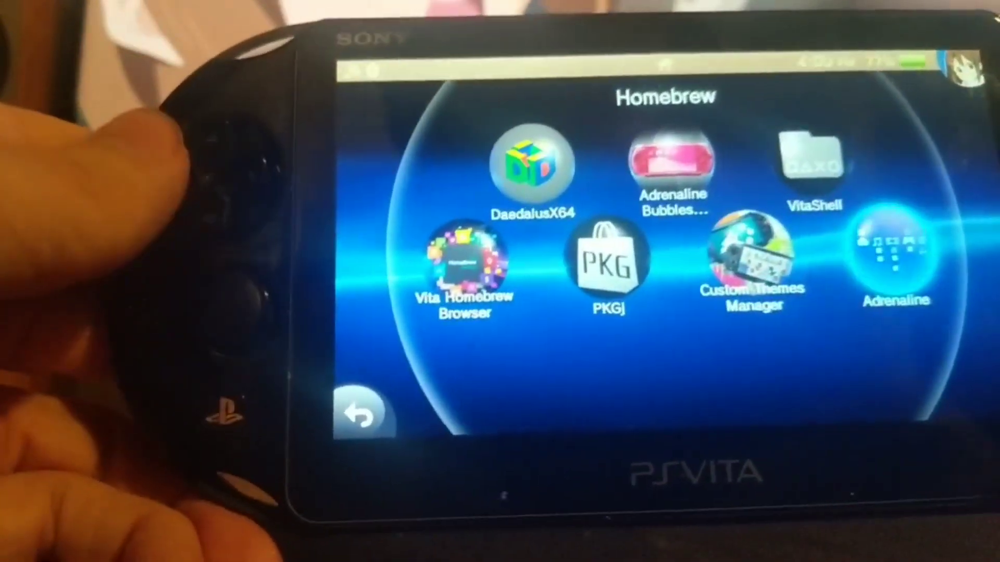
{"action": "key", "text": "Return"}
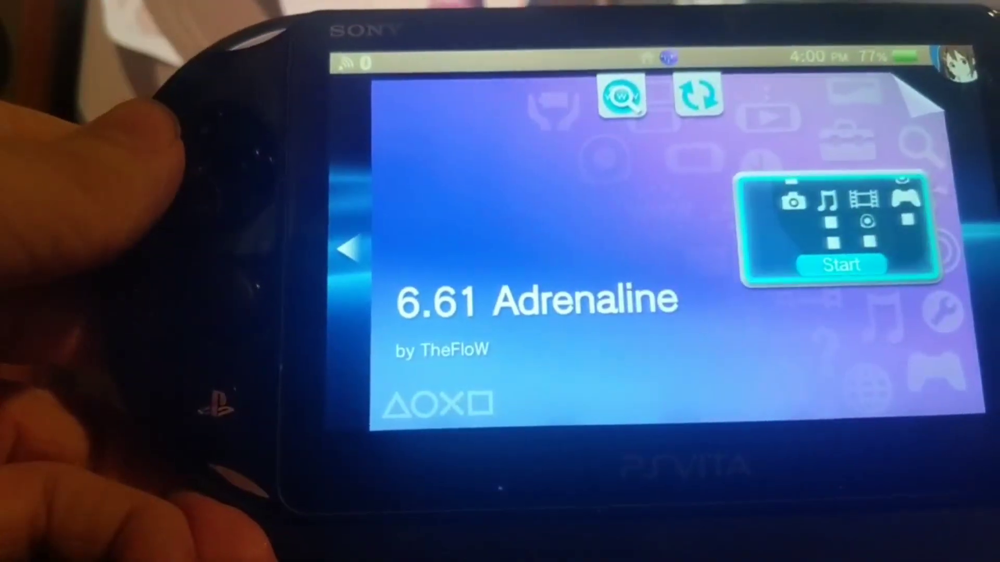
{"action": "key", "text": "Return"}
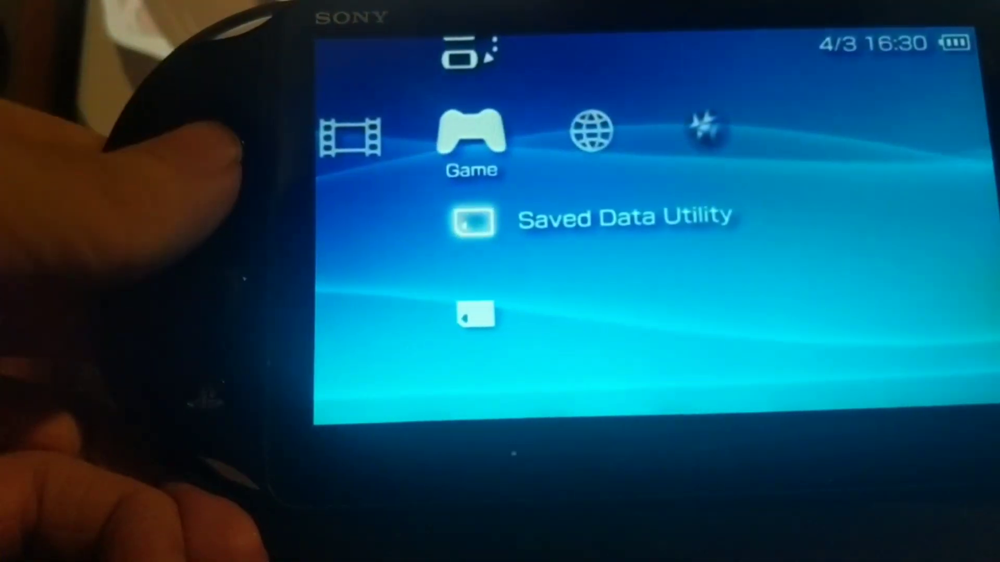
Launch the patched K-ON! After School Live game from the Memory Stick in Adrenaline's Game category.
{"action": "key", "text": "Down"}
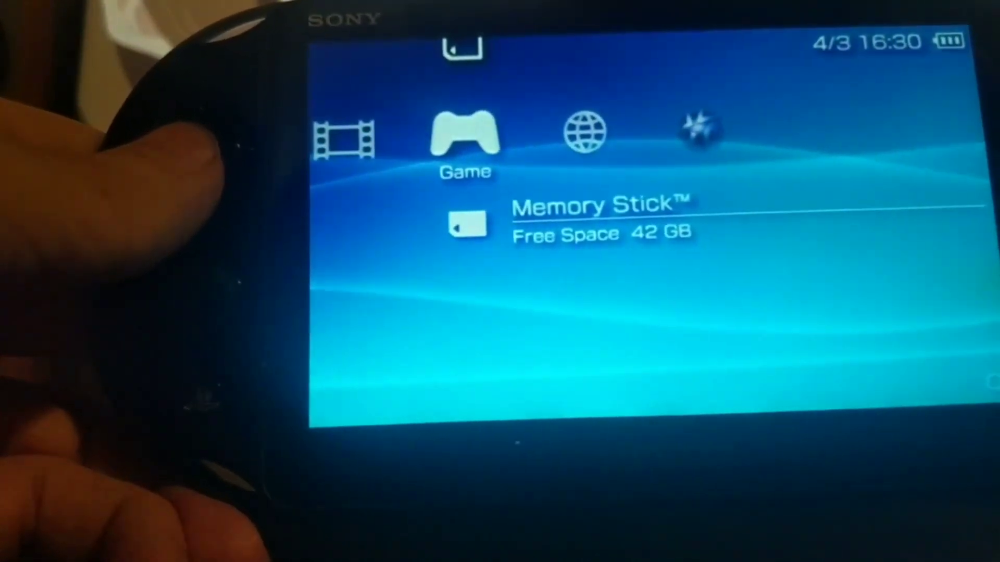
{"action": "key", "text": "Return"}
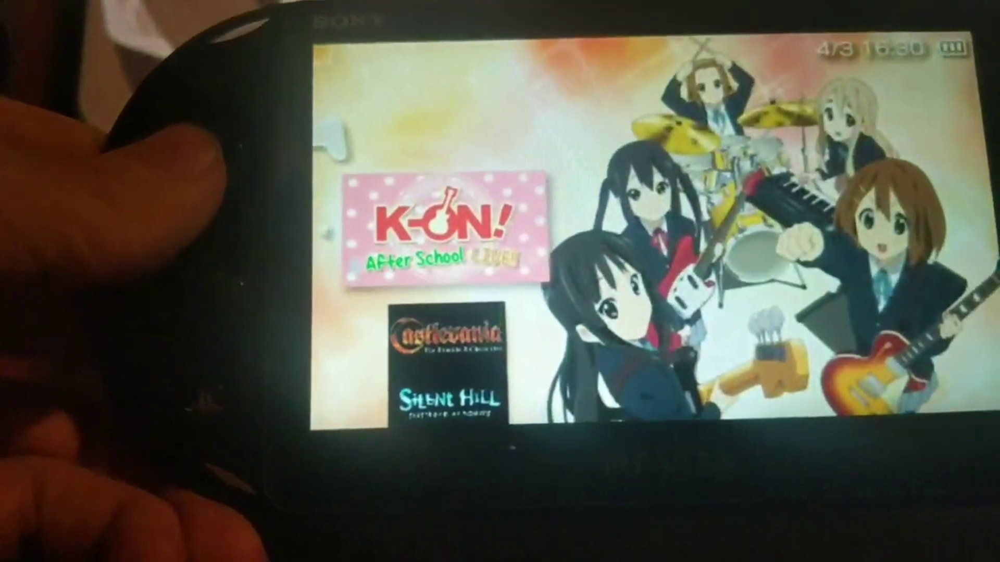
{"action": "key", "text": "Return"}
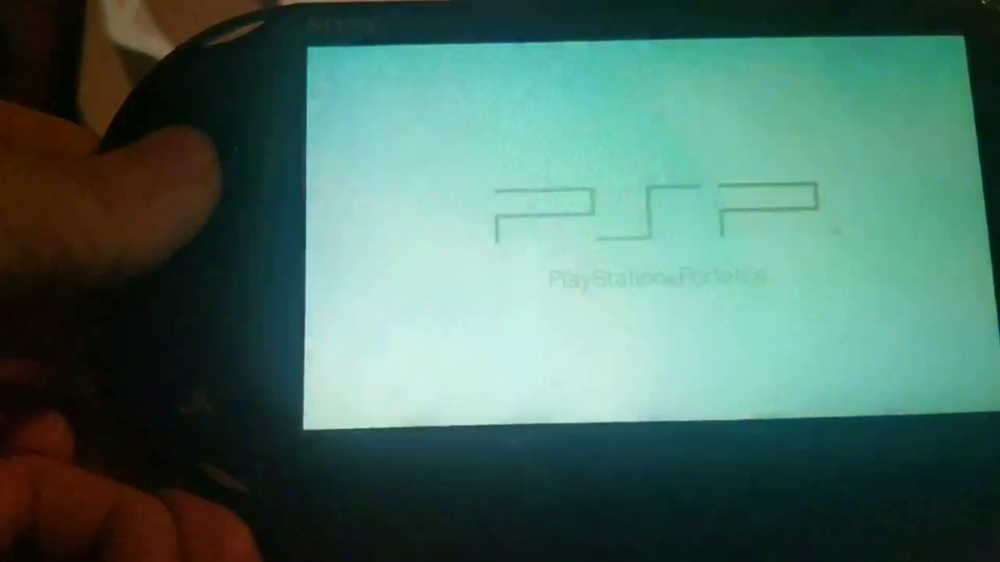